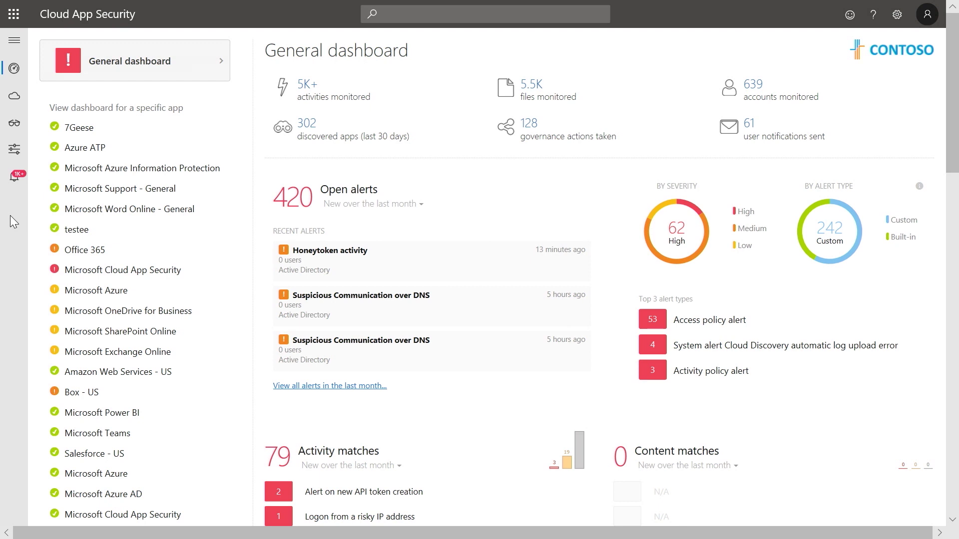
Filter the Policies list to Threat detection and open 'Mass download by a single user'
{"action": "mouse_move", "coordinate": [14, 149]}
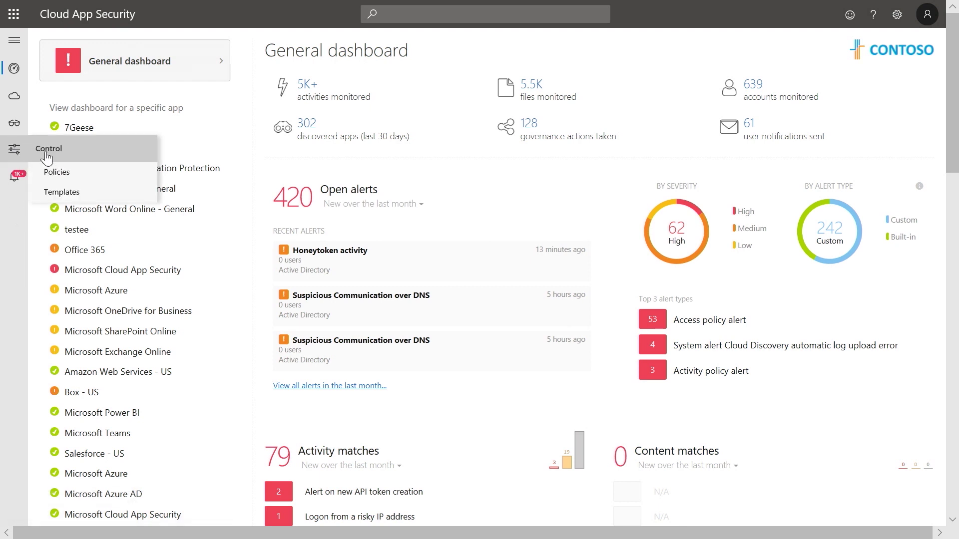
{"action": "left_click", "coordinate": [57, 171]}
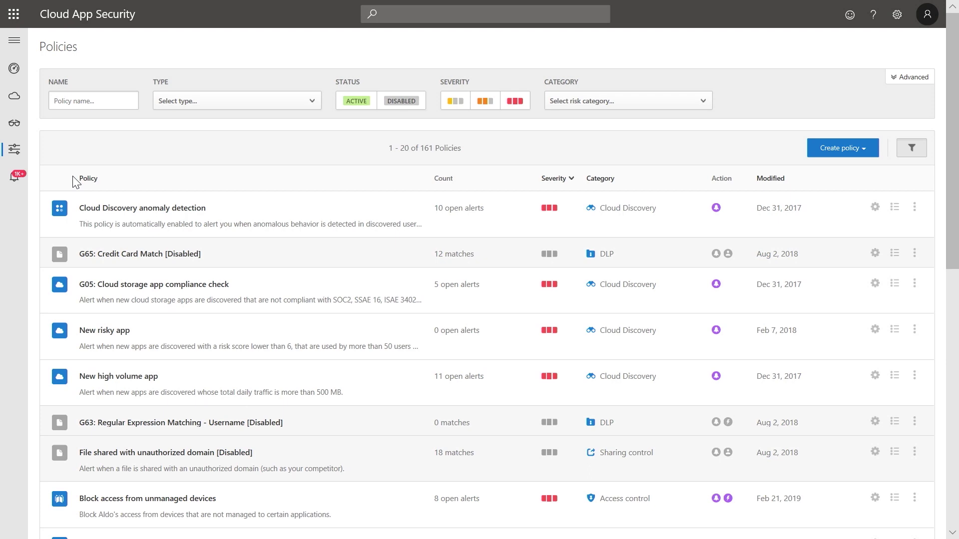
{"action": "left_click", "coordinate": [628, 100]}
{"action": "left_click", "coordinate": [601, 286]}
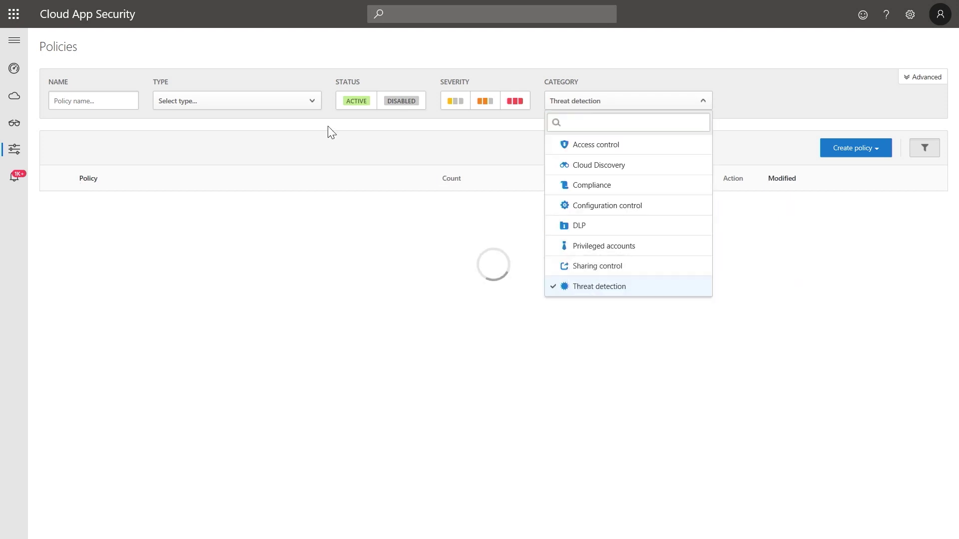
{"action": "scroll", "coordinate": [221, 212], "scroll_direction": "down", "scroll_amount": 1}
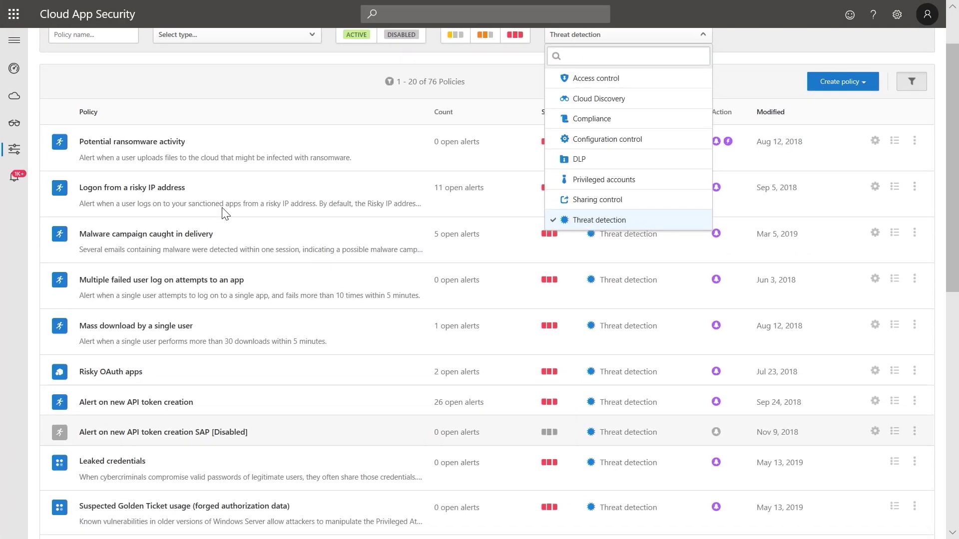
{"action": "left_click", "coordinate": [125, 326]}
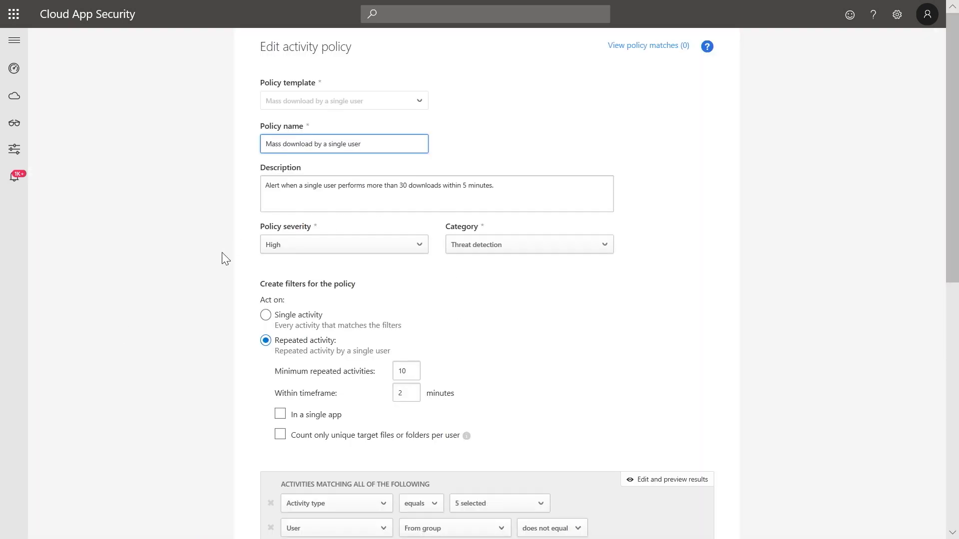
Set minimum repeated activities to 5 within a 5-minute timeframe
{"action": "scroll", "coordinate": [222, 253], "scroll_direction": "down", "scroll_amount": 2}
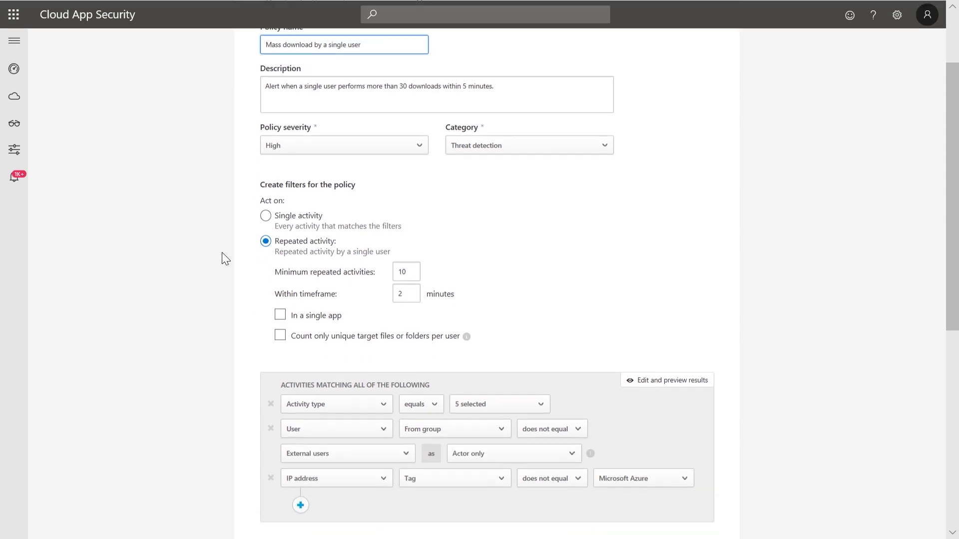
{"action": "left_click", "coordinate": [406, 273]}
{"action": "key", "text": "BackSpace"}
{"action": "key", "text": "BackSpace"}
{"action": "type", "text": "5"}
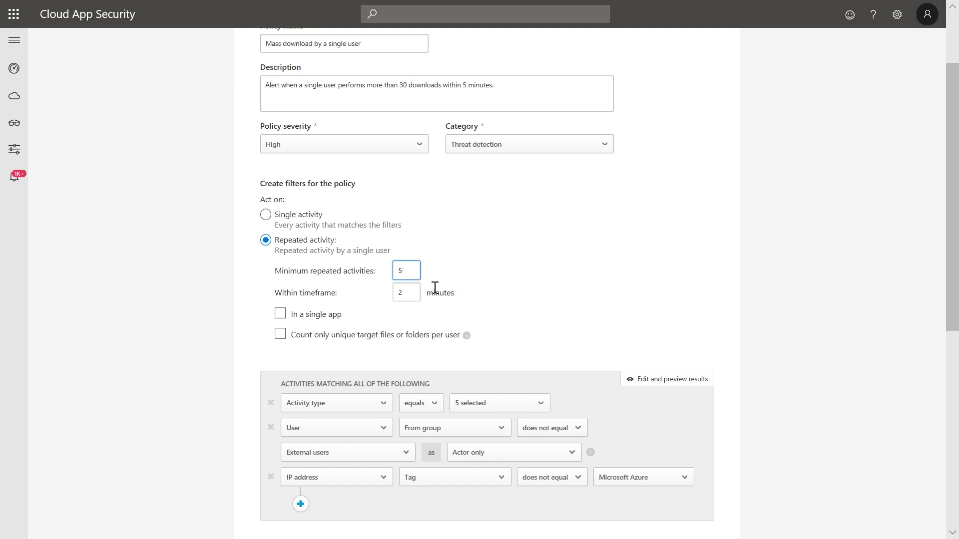
{"action": "left_click", "coordinate": [417, 288]}
{"action": "key", "text": "BackSpace"}
{"action": "type", "text": "5"}
Review the user group options for the policy filter, leaving them unchanged
{"action": "scroll", "coordinate": [149, 325], "scroll_direction": "down", "scroll_amount": 1}
{"action": "scroll", "coordinate": [189, 311], "scroll_direction": "down", "scroll_amount": 1}
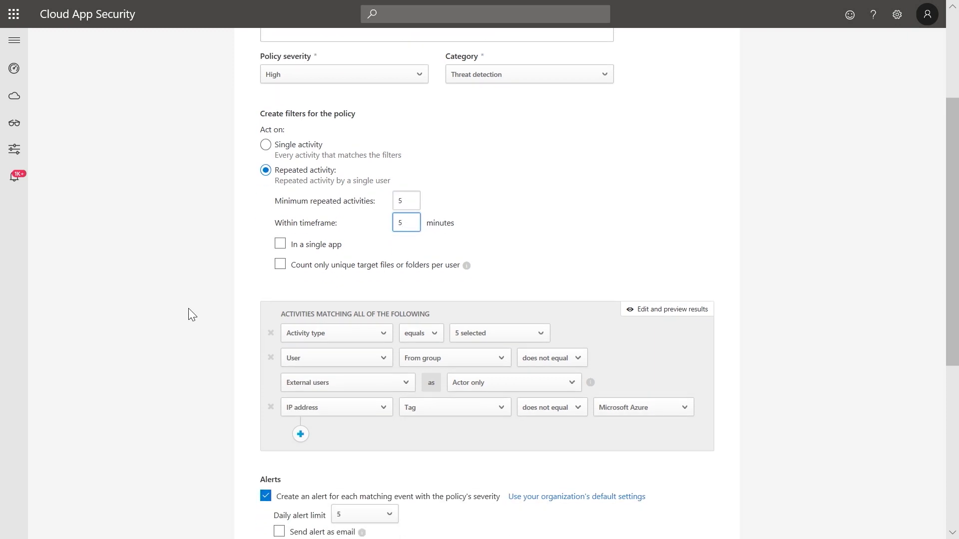
{"action": "scroll", "coordinate": [189, 308], "scroll_direction": "down", "scroll_amount": 3}
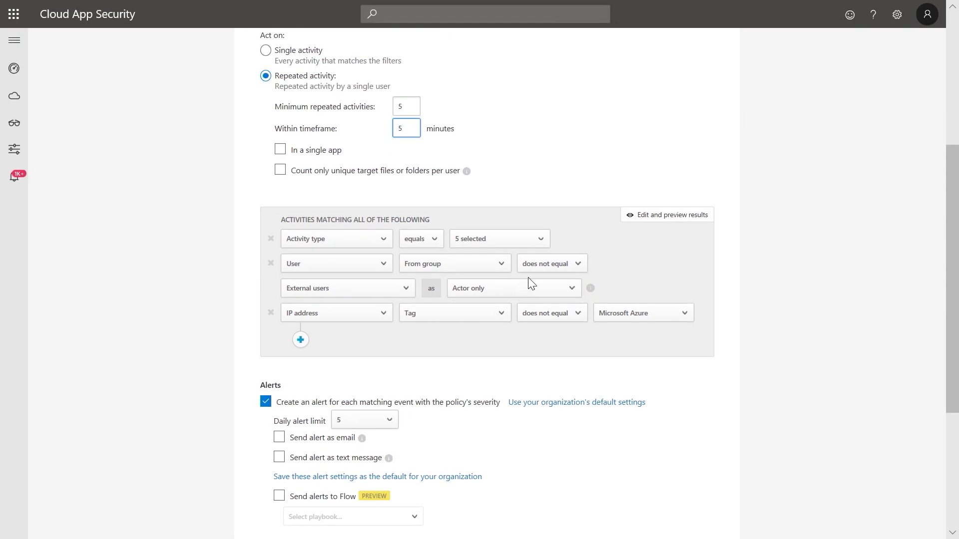
{"action": "left_click", "coordinate": [382, 293]}
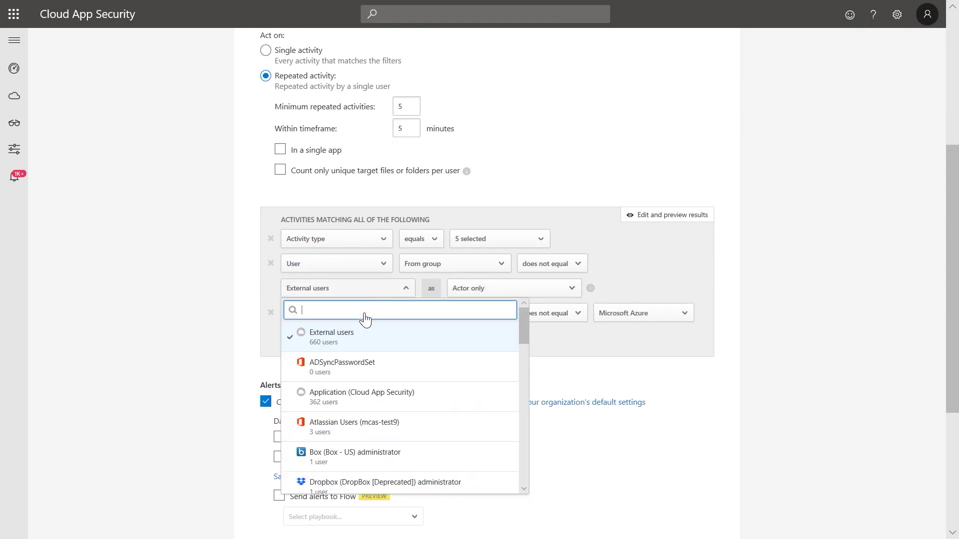
{"action": "left_click", "coordinate": [223, 343]}
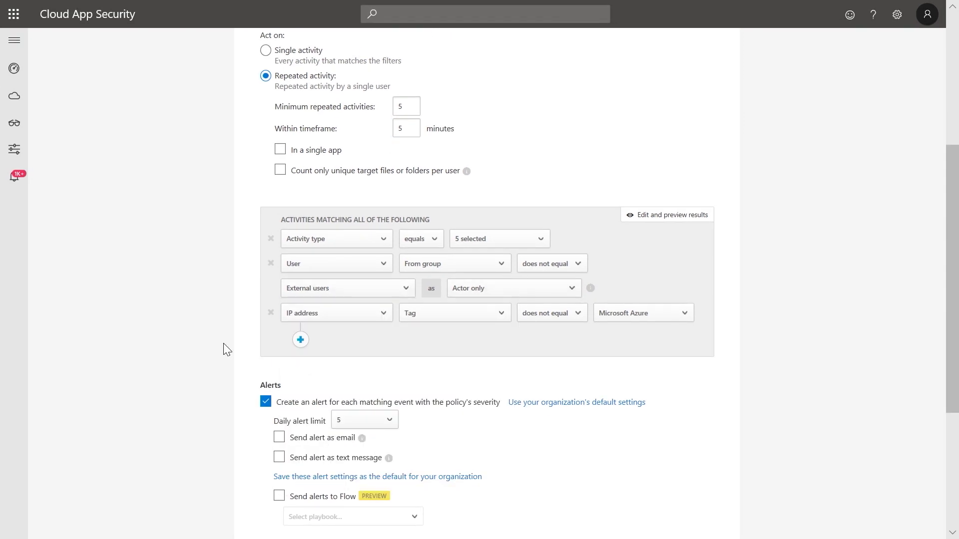
Turn on sending the policy's alerts by email
{"action": "scroll", "coordinate": [224, 343], "scroll_direction": "down", "scroll_amount": 1}
{"action": "scroll", "coordinate": [224, 343], "scroll_direction": "down", "scroll_amount": 2}
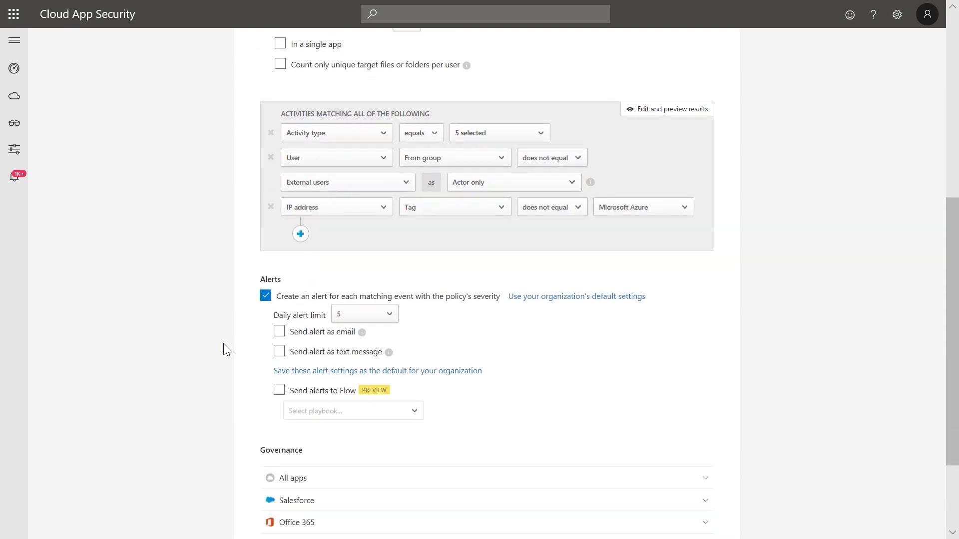
{"action": "scroll", "coordinate": [223, 343], "scroll_direction": "down", "scroll_amount": 2}
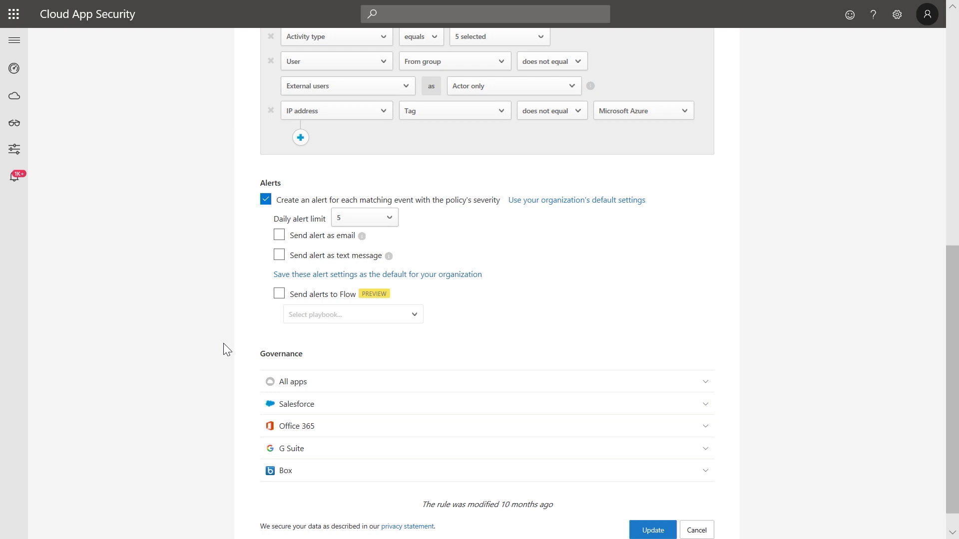
{"action": "left_click", "coordinate": [278, 237]}
Enable text-message alerts and expand the All apps governance actions
{"action": "left_click", "coordinate": [279, 274]}
{"action": "scroll", "coordinate": [231, 352], "scroll_direction": "down", "scroll_amount": 1}
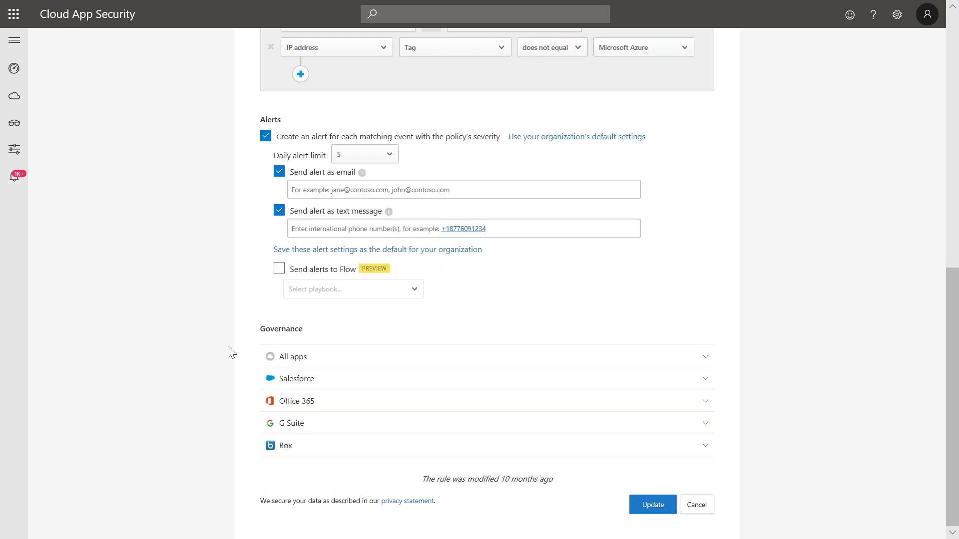
{"action": "left_click", "coordinate": [316, 359]}
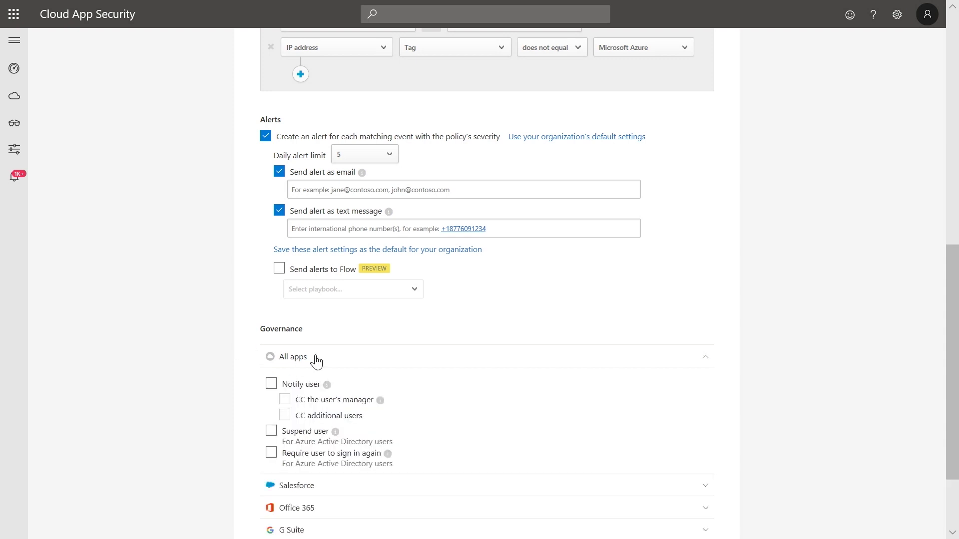
{"action": "scroll", "coordinate": [316, 361], "scroll_direction": "down", "scroll_amount": 1}
{"action": "scroll", "coordinate": [315, 359], "scroll_direction": "down", "scroll_amount": 1}
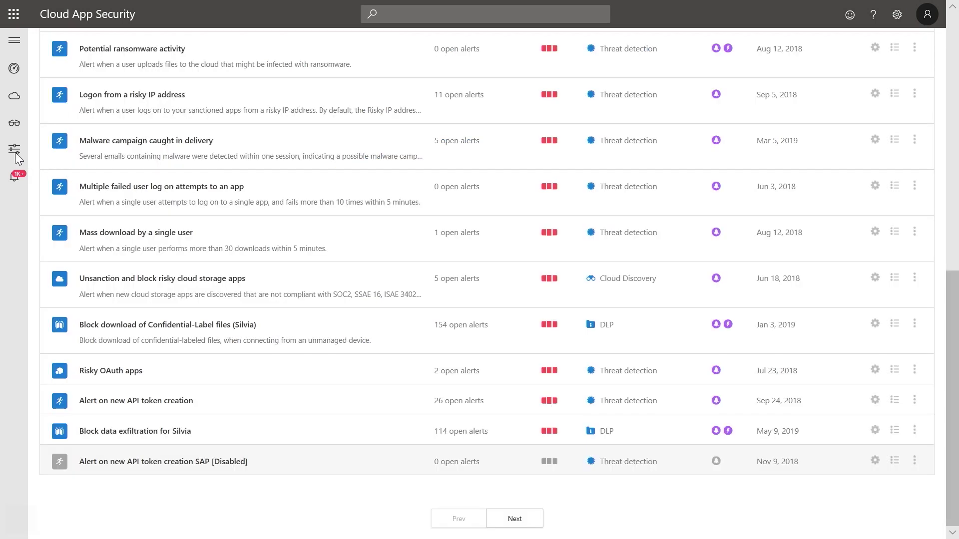
Filter alerts to the 'Mass download by a single user' policy and open its alert
{"action": "mouse_move", "coordinate": [13, 150]}
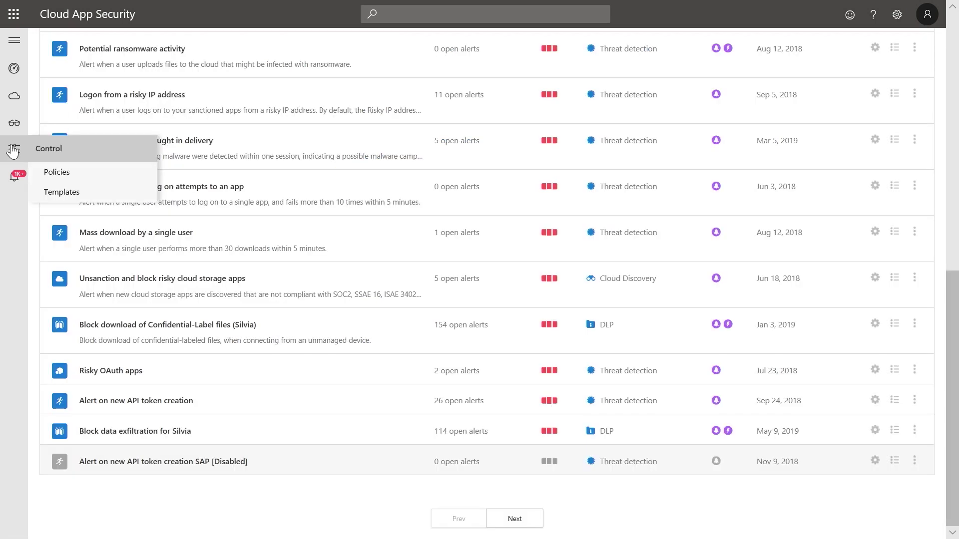
{"action": "mouse_move", "coordinate": [16, 131]}
{"action": "left_click", "coordinate": [18, 178]}
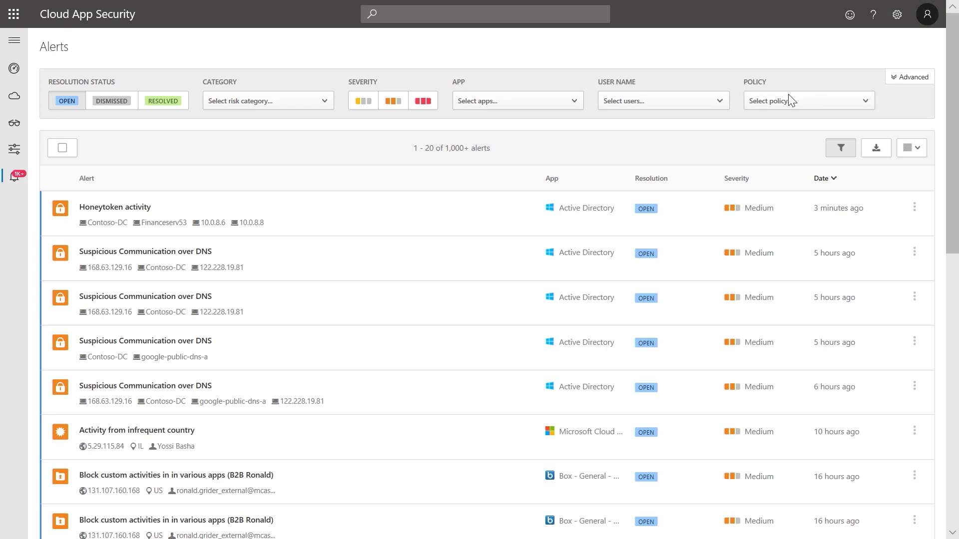
{"action": "left_click", "coordinate": [775, 106]}
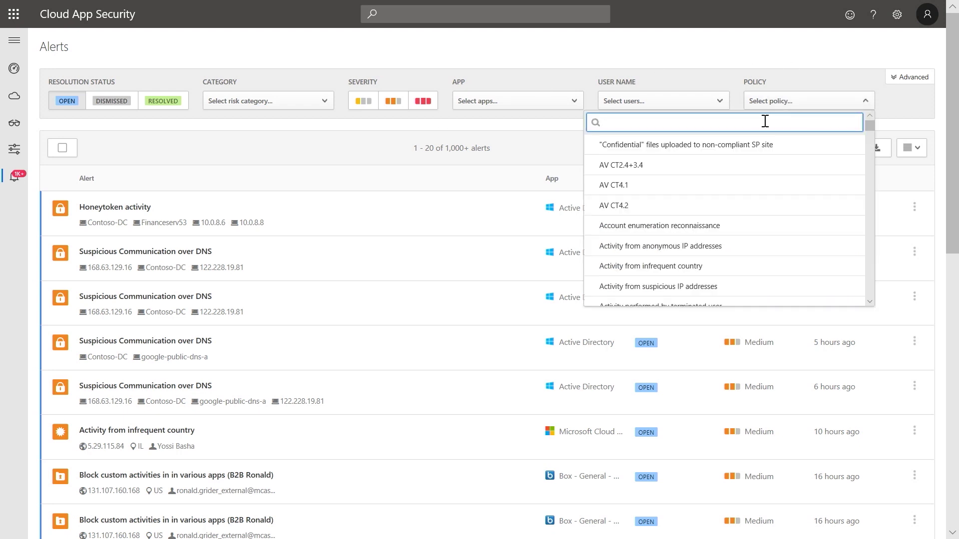
{"action": "type", "text": "massownload"}
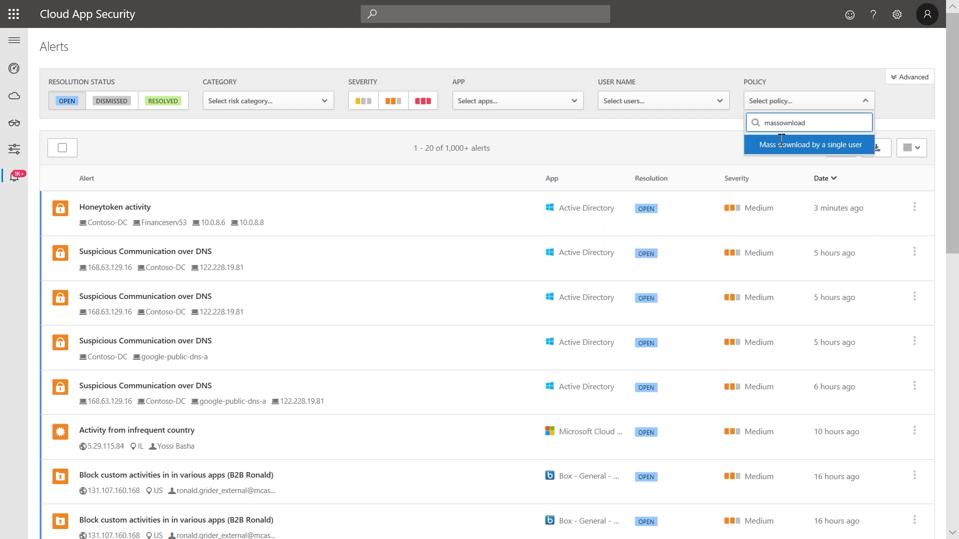
{"action": "left_click", "coordinate": [785, 150]}
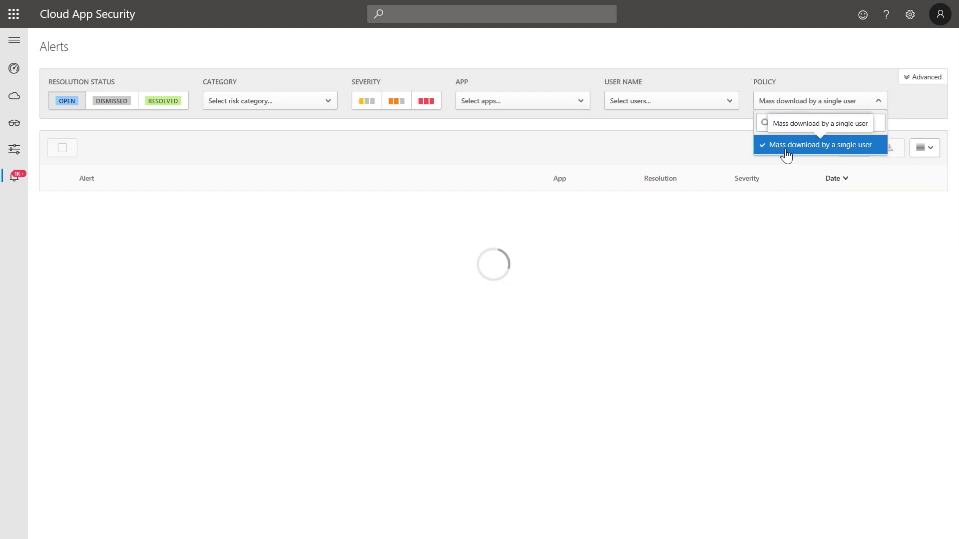
{"action": "left_click", "coordinate": [585, 165]}
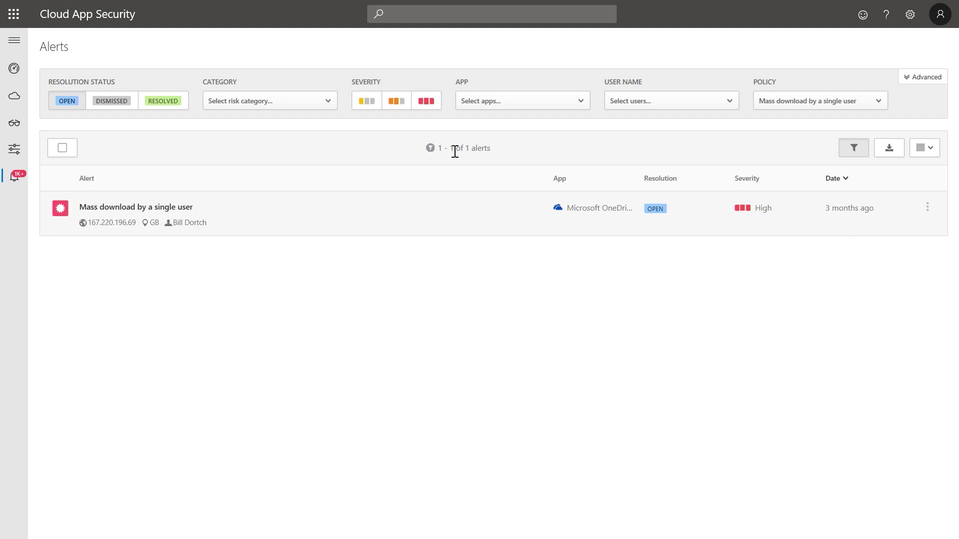
{"action": "left_click", "coordinate": [215, 206]}
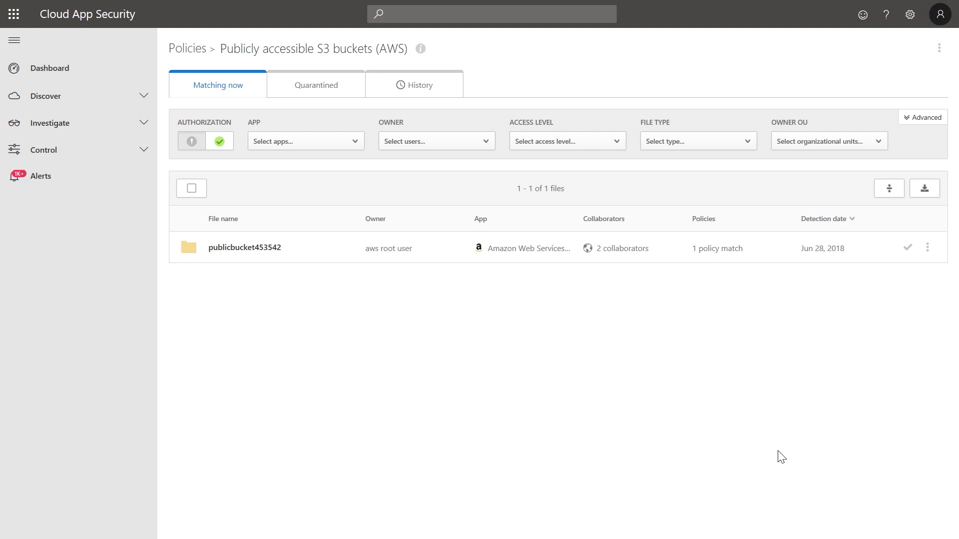
Make the S3 bucket publicbucket453542 private and confirm
{"action": "left_click", "coordinate": [928, 250]}
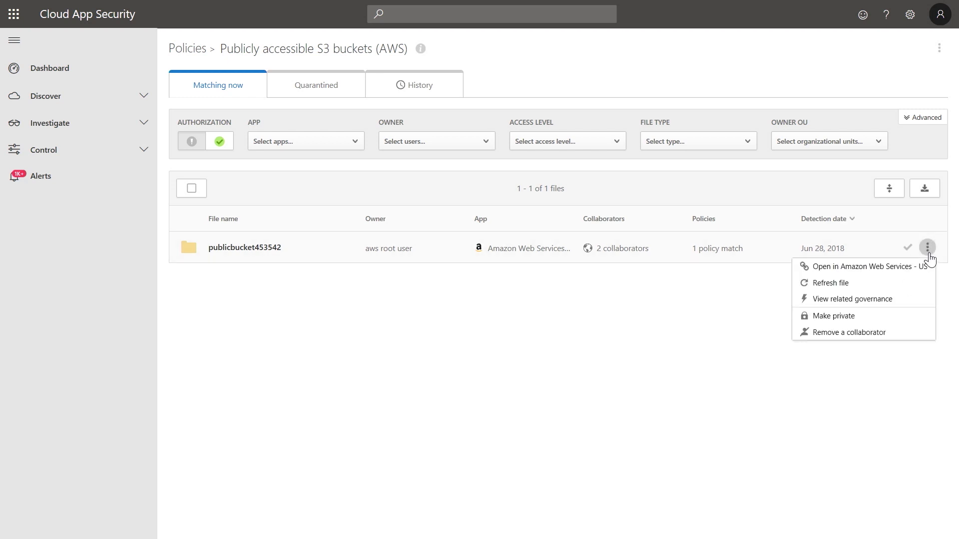
{"action": "left_click", "coordinate": [841, 316]}
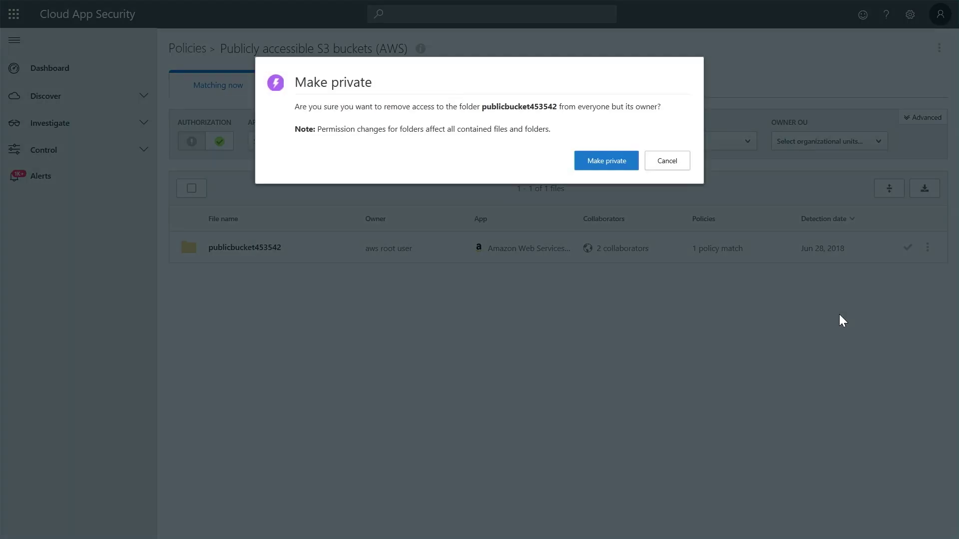
{"action": "left_click", "coordinate": [610, 161]}
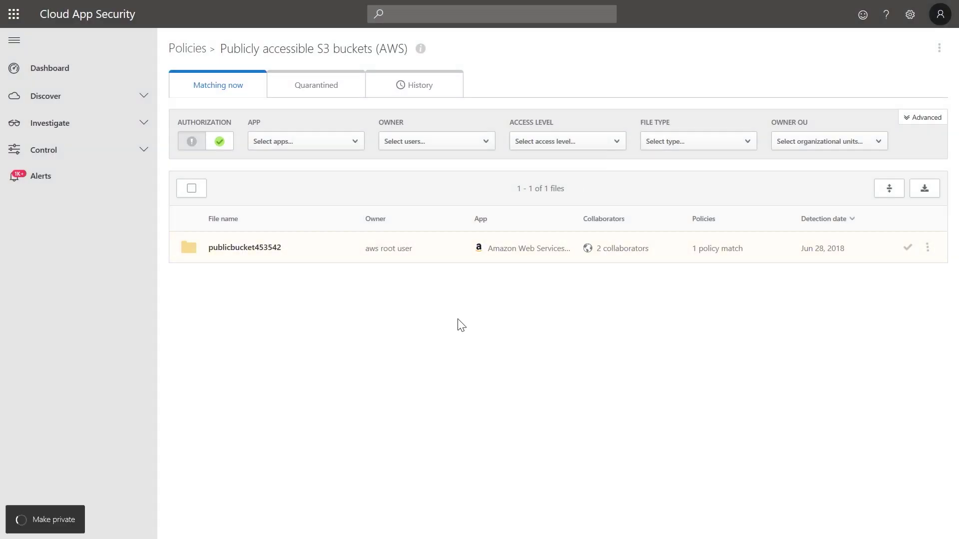